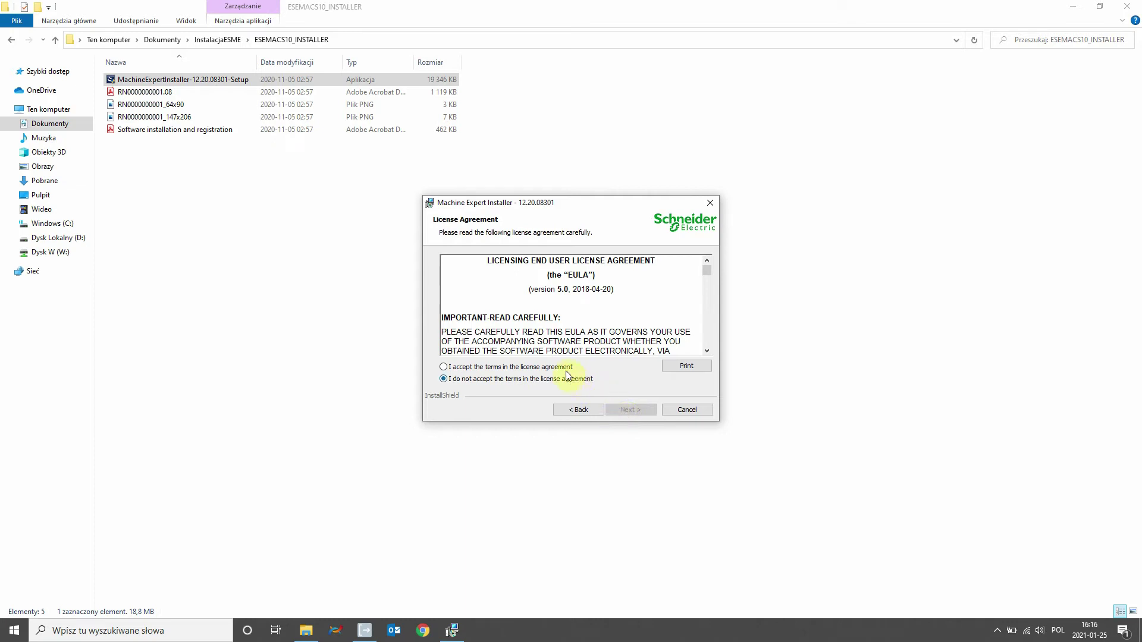
Accept the license agreement, install Machine Expert Installer and finish the setup wizard.
click(563, 367)
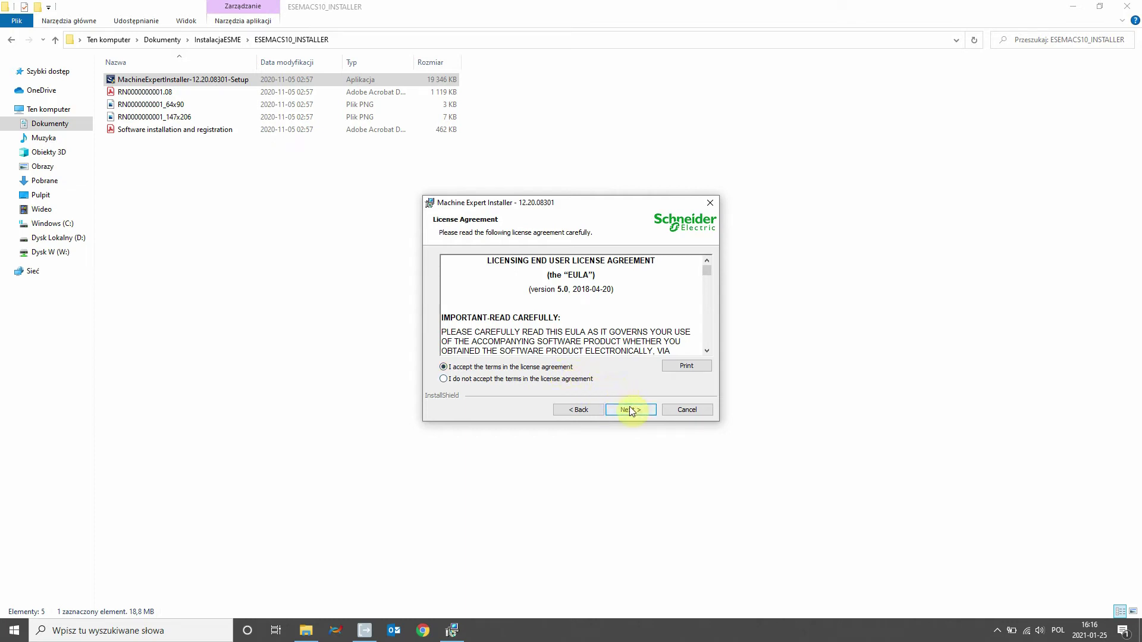
click(630, 410)
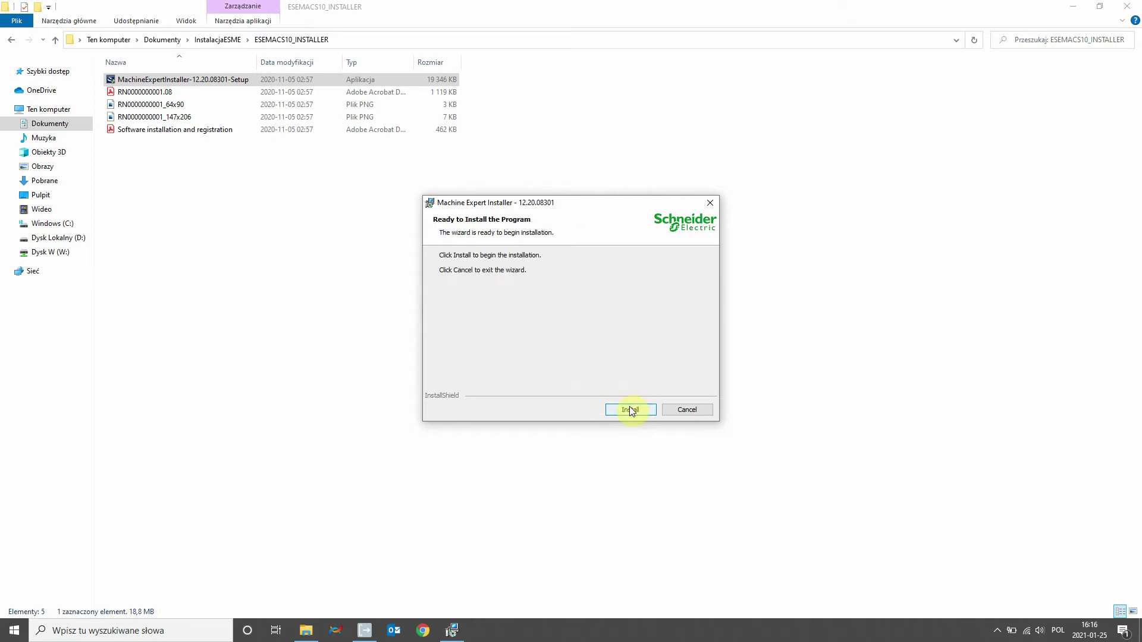
click(630, 410)
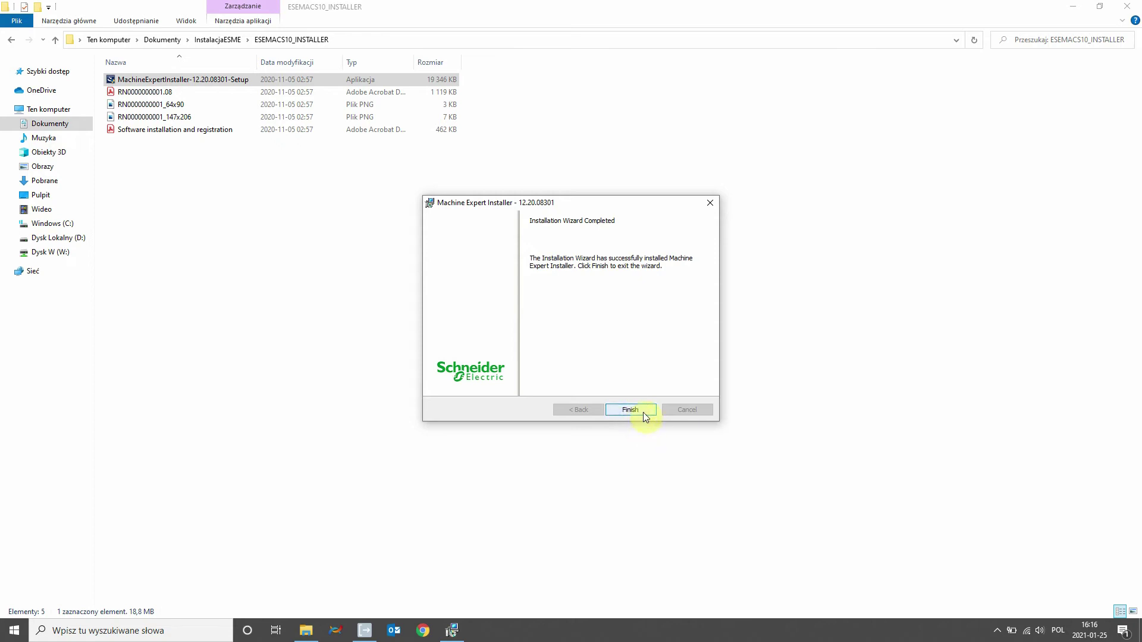
click(643, 412)
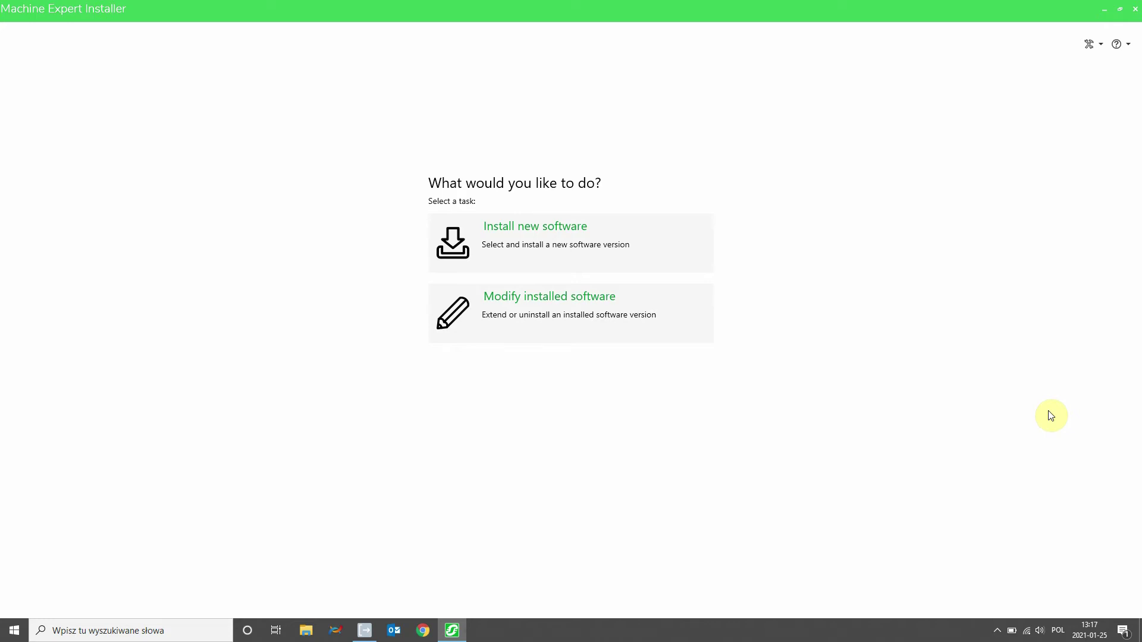
Start a new software installation from the Online source with EcoStruxure Machine Expert version 1.2.6.0 (20.10.21.01) and continue to the language selection.
click(643, 260)
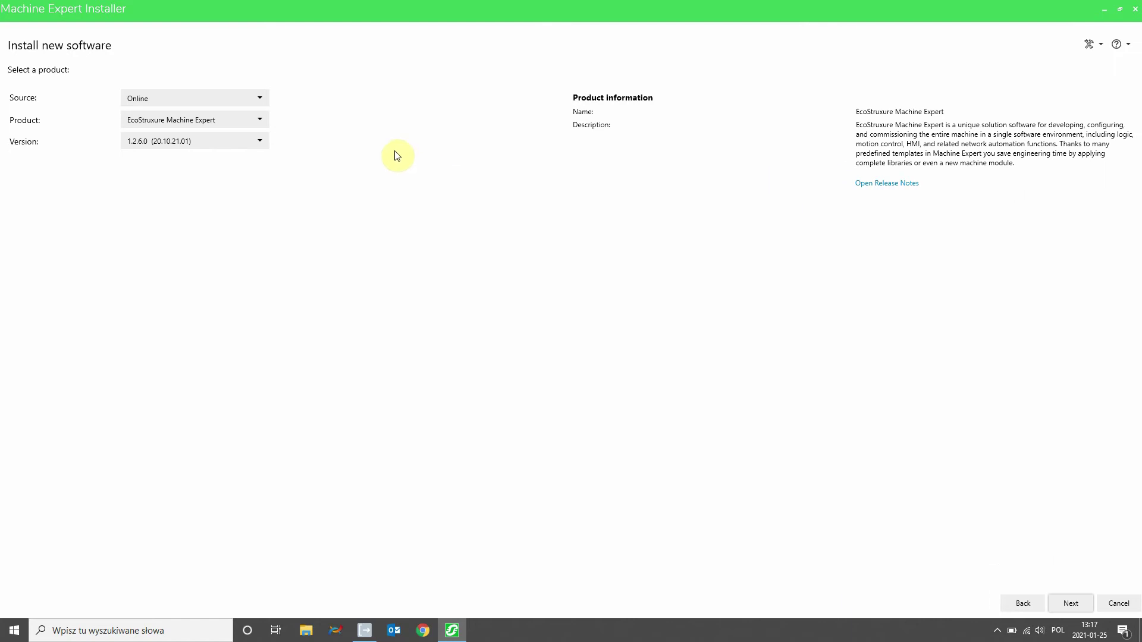
click(260, 98)
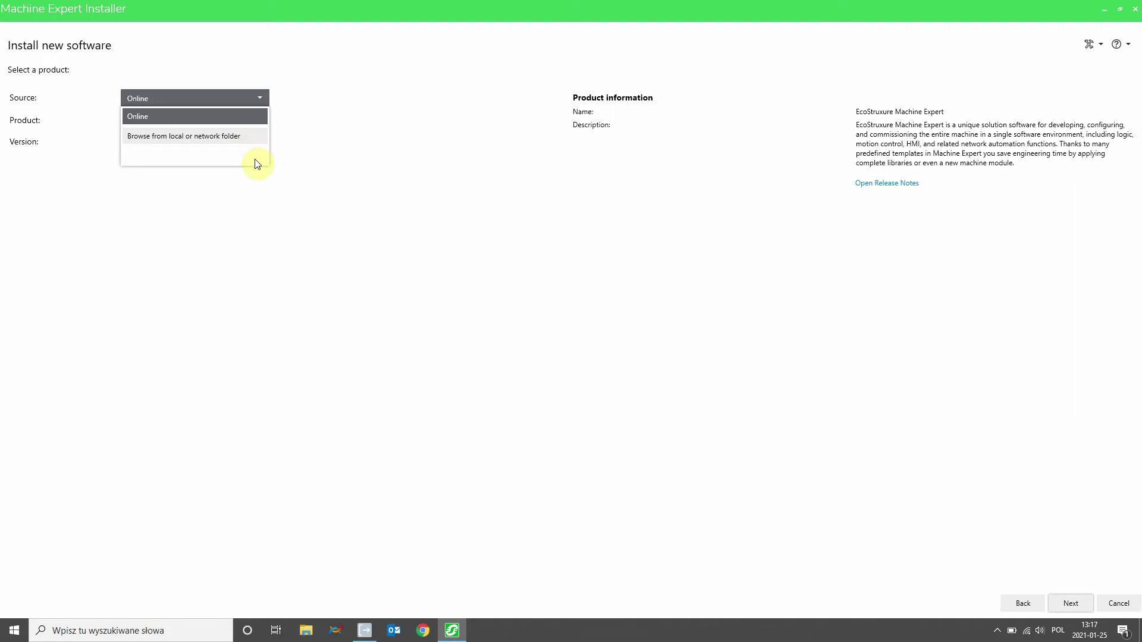
click(365, 142)
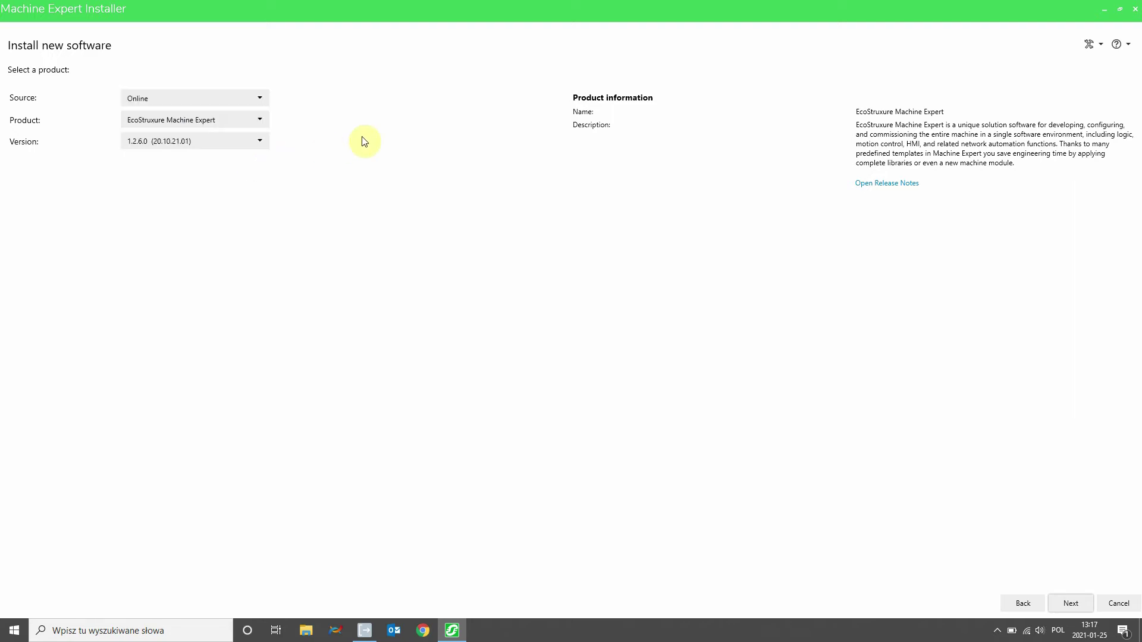
click(248, 125)
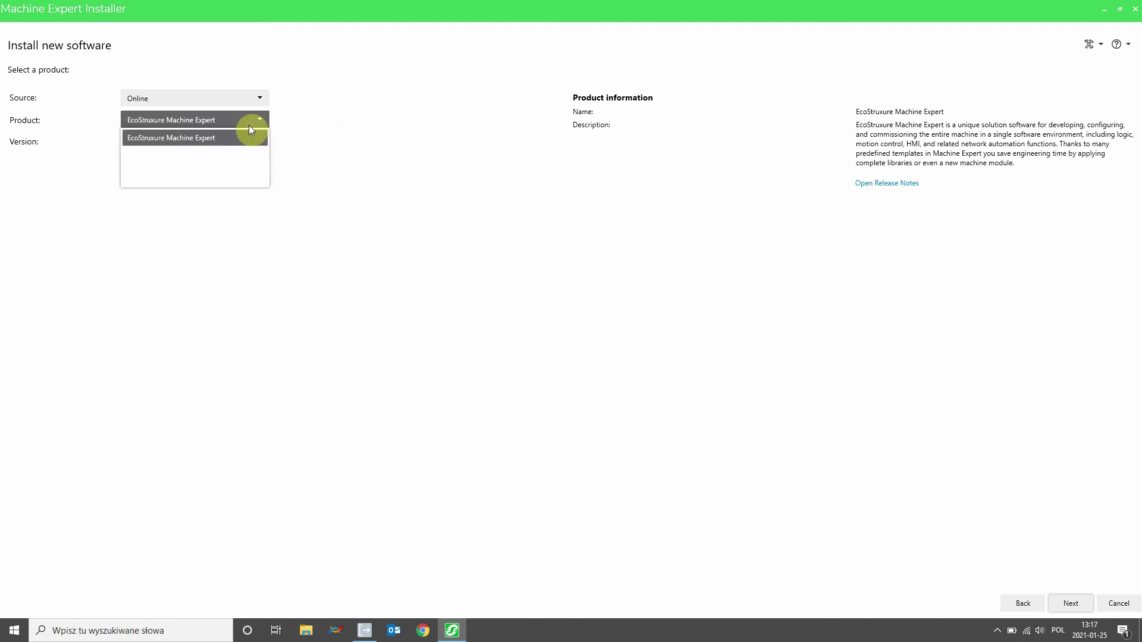
click(246, 139)
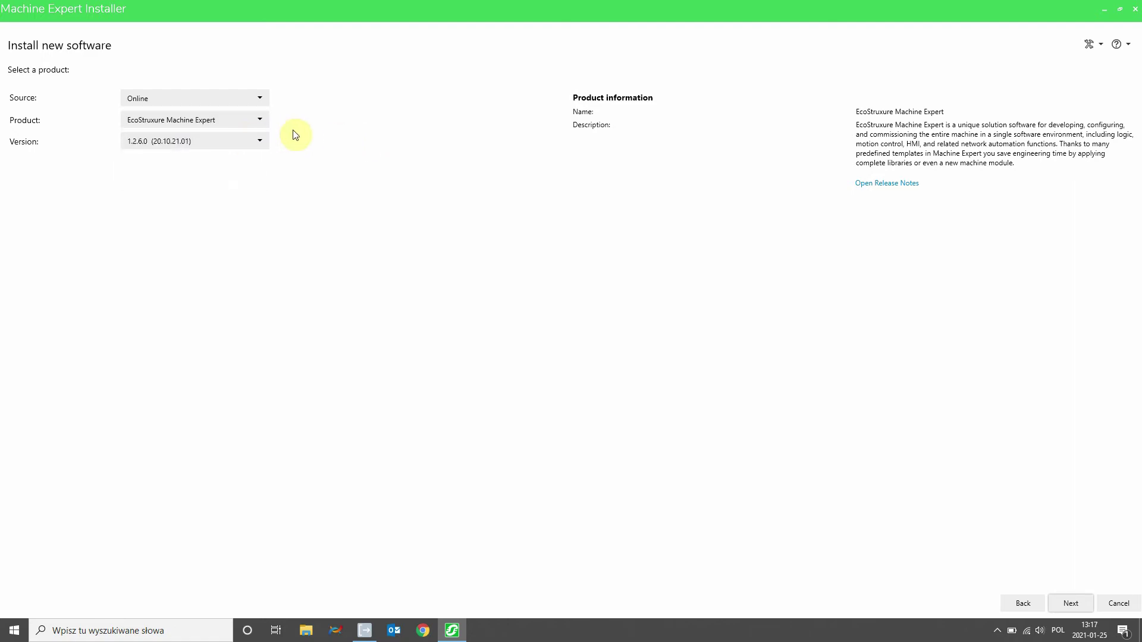
click(255, 141)
scroll(240, 233, down, 1)
scroll(240, 234, up, 1)
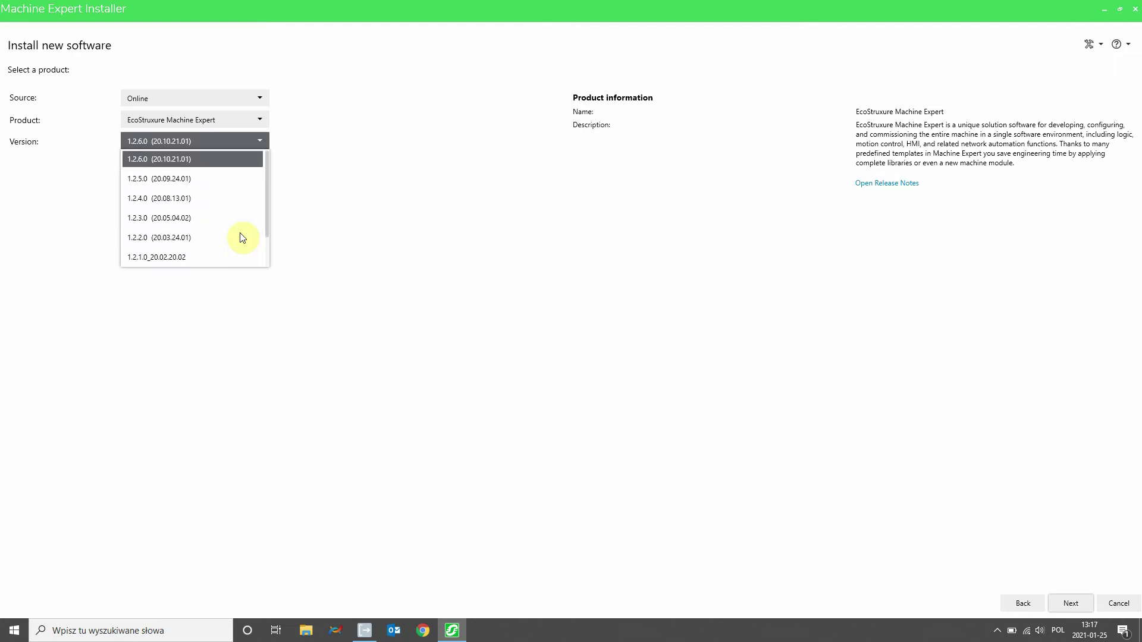
click(216, 161)
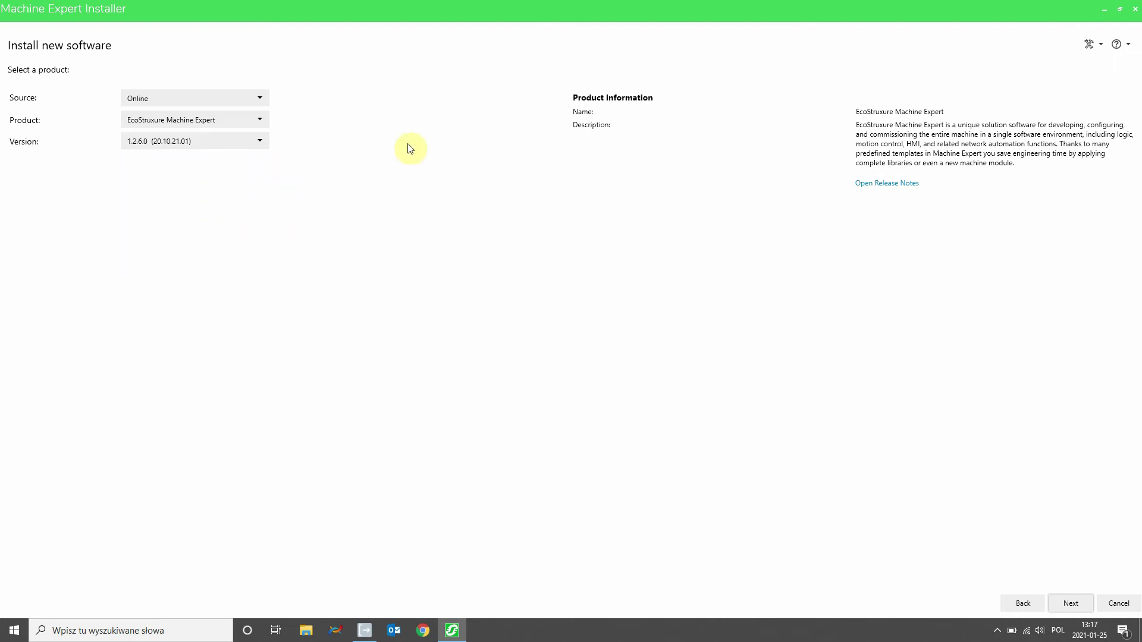
click(1071, 603)
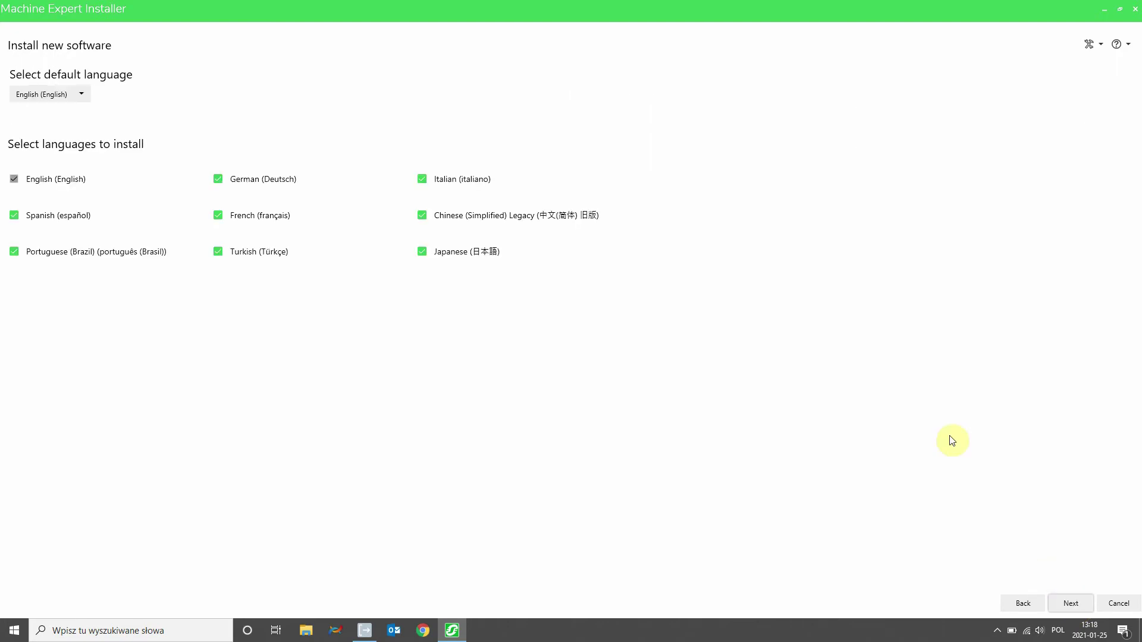
Exclude every installation language except English and continue to the feature selection.
click(218, 215)
click(218, 250)
click(422, 179)
click(422, 215)
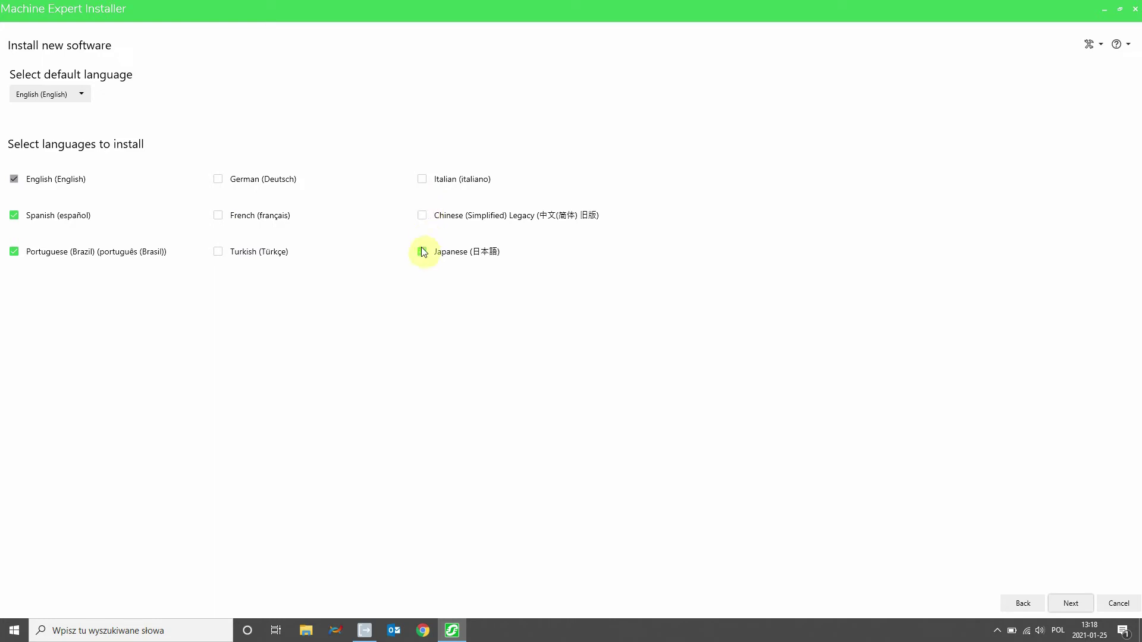
click(422, 252)
click(14, 251)
click(14, 215)
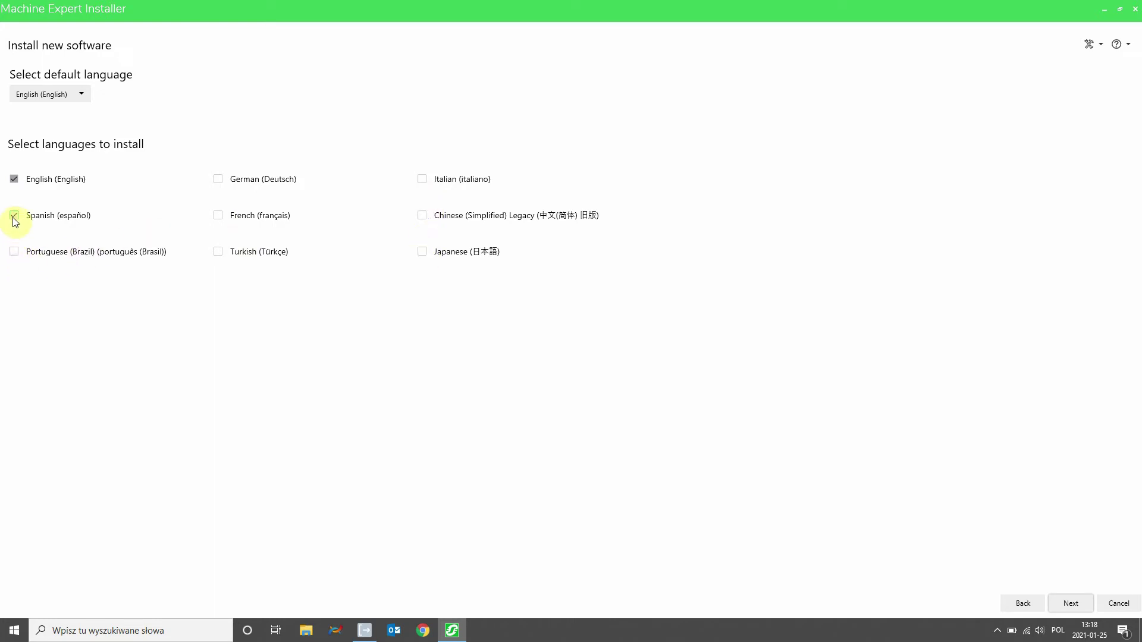
click(1070, 603)
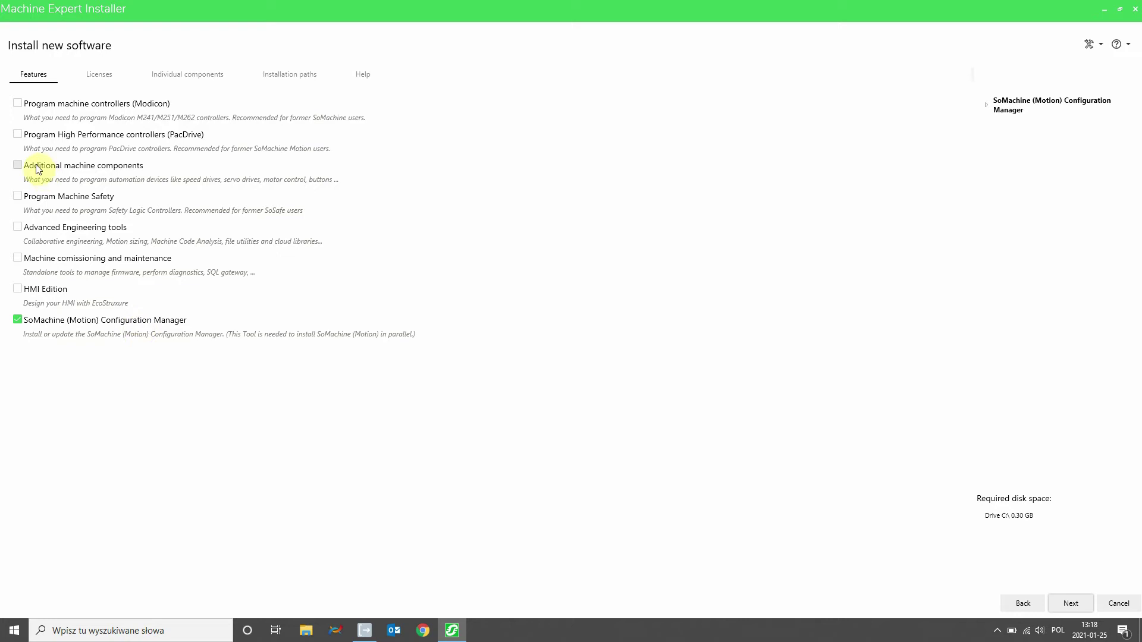
Add the features Program High Performance controllers (PacDrive), Additional machine components and Advanced Engineering tools to the installation.
click(18, 135)
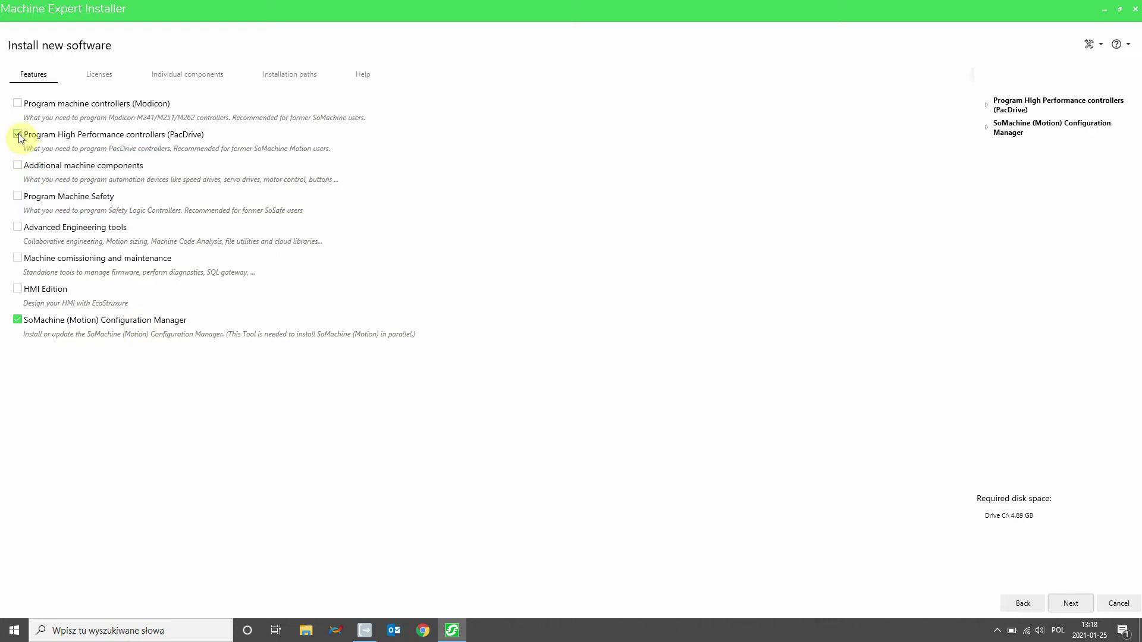
click(18, 168)
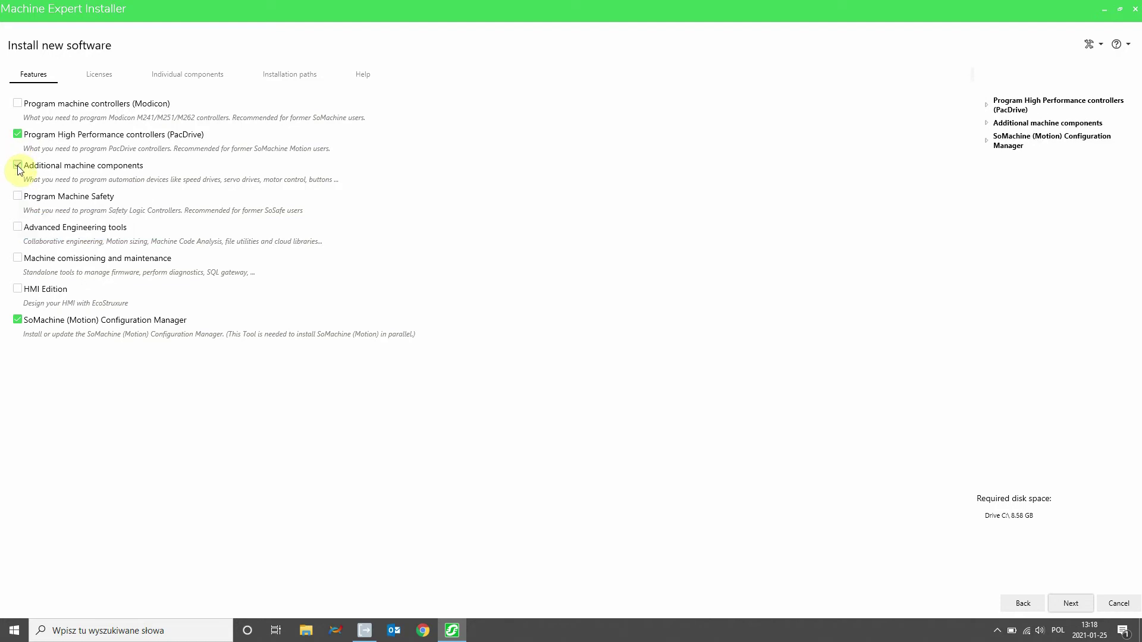
click(21, 228)
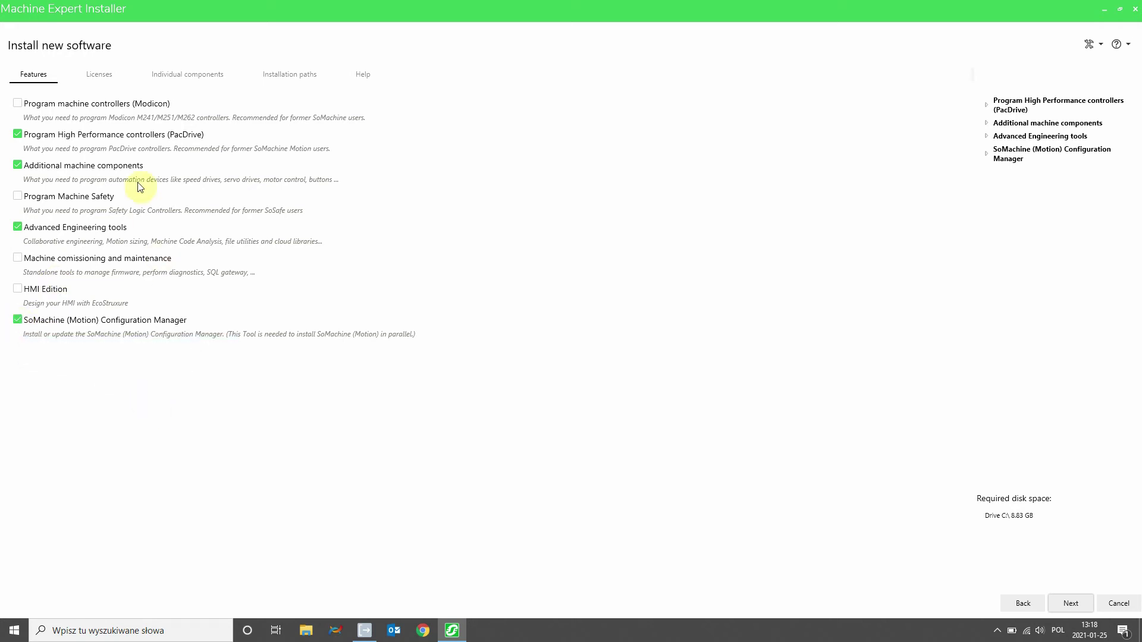
Review the license packages, the individual components list, the installation paths and the help language options.
click(112, 75)
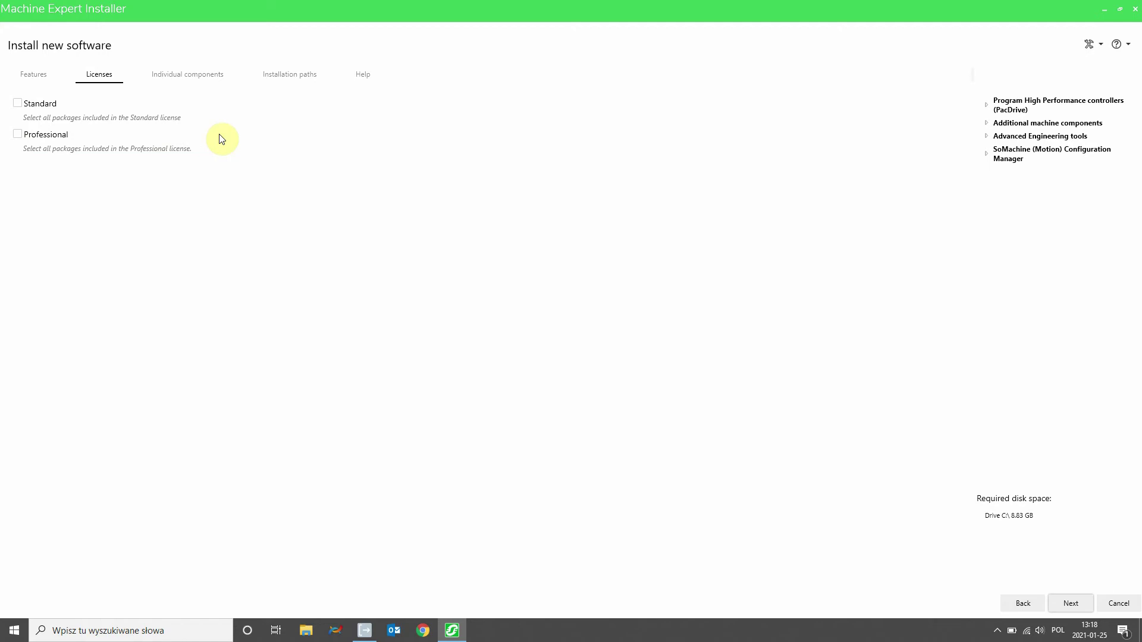
click(197, 80)
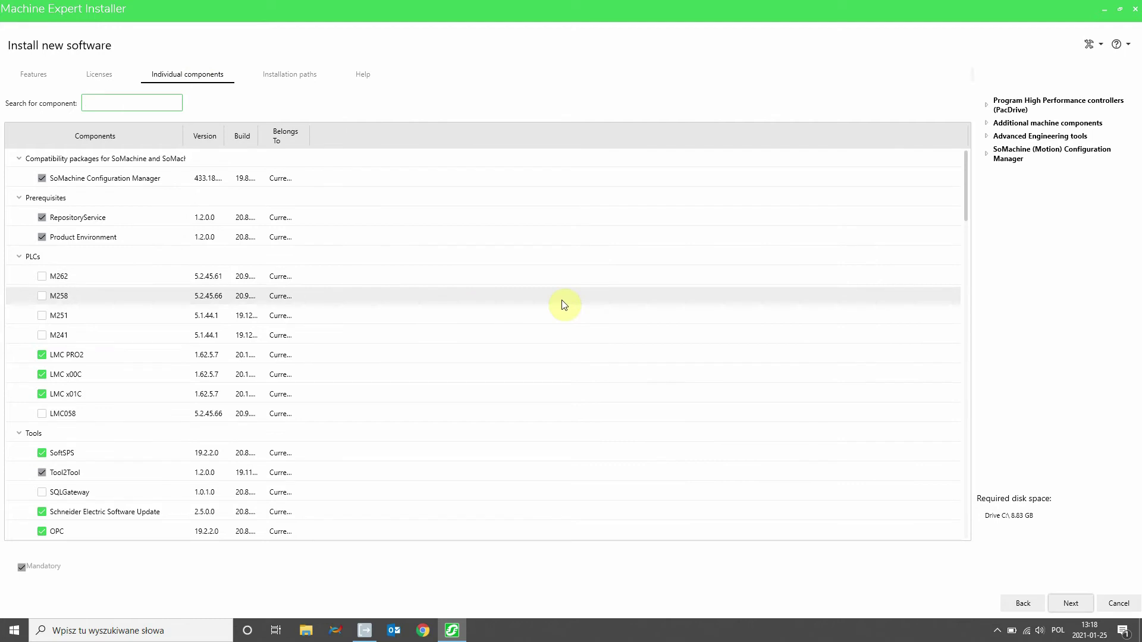
scroll(564, 305, down, 3)
scroll(564, 305, down, 5)
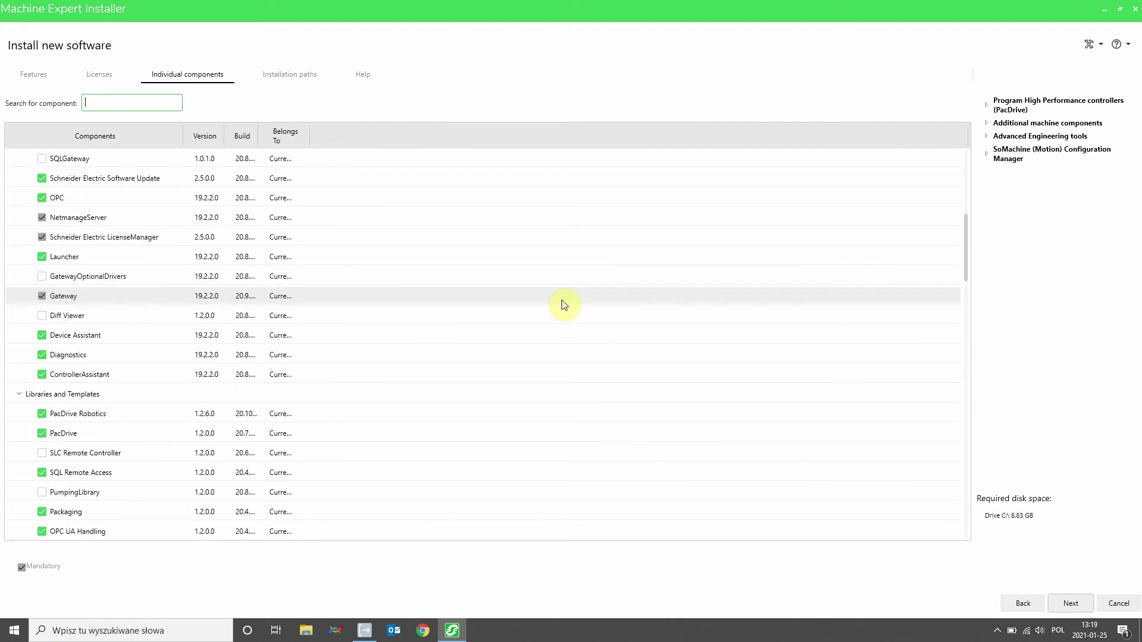
scroll(564, 305, down, 5)
scroll(564, 305, down, 3)
scroll(566, 306, up, 15)
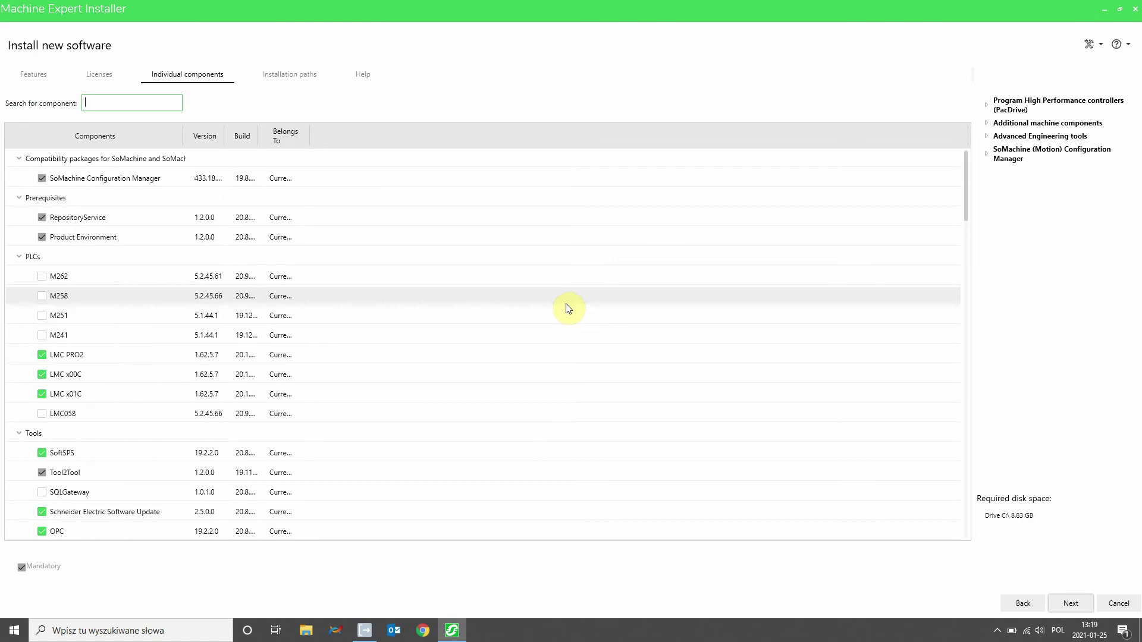
click(314, 84)
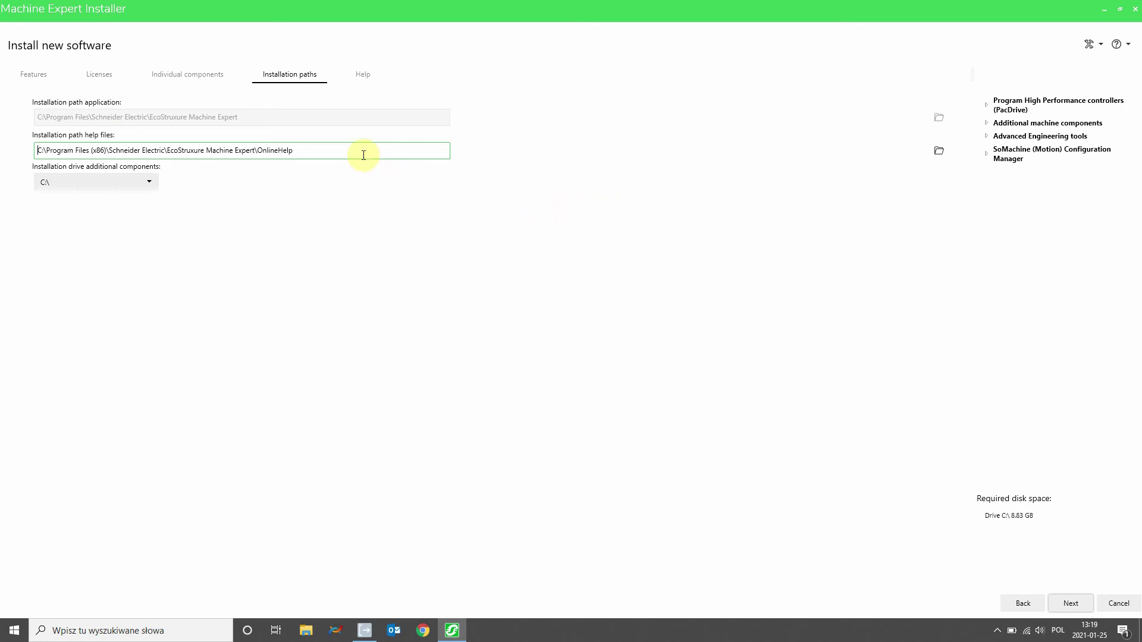
drag(365, 153, 10, 151)
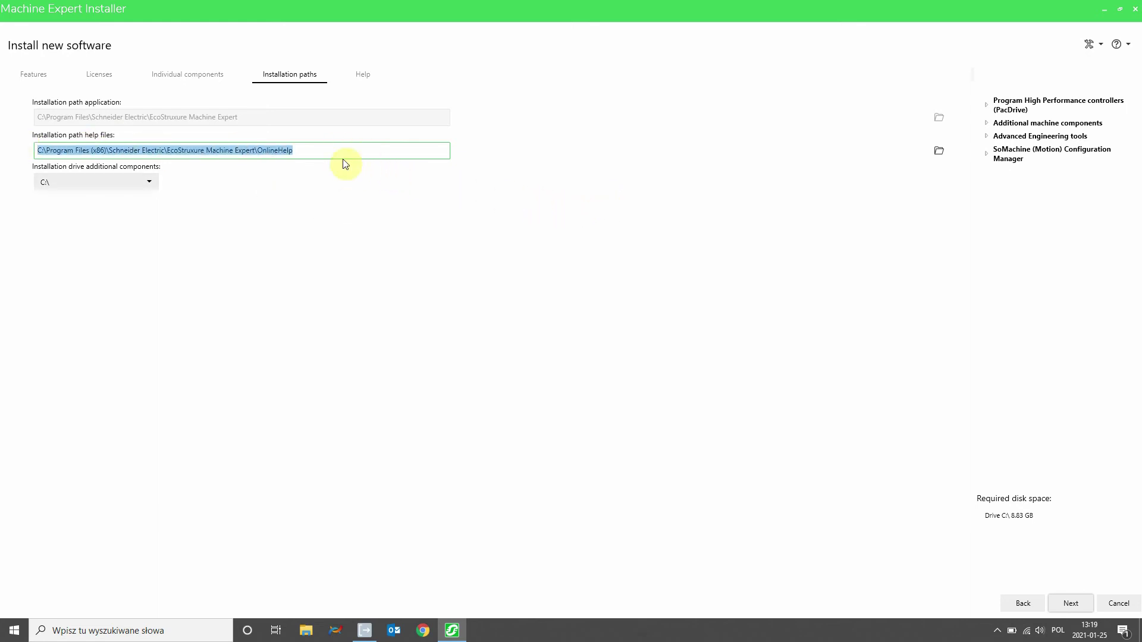
click(364, 82)
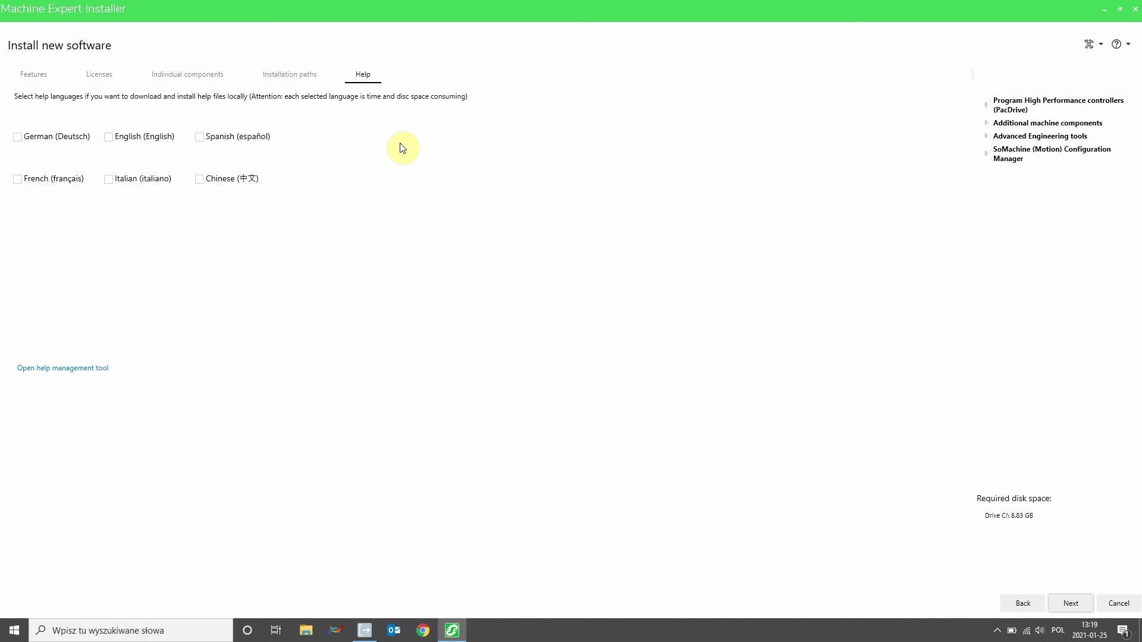
Accept the terms of the end user license agreement and start the EcoStruxure Machine Expert installation.
click(1065, 601)
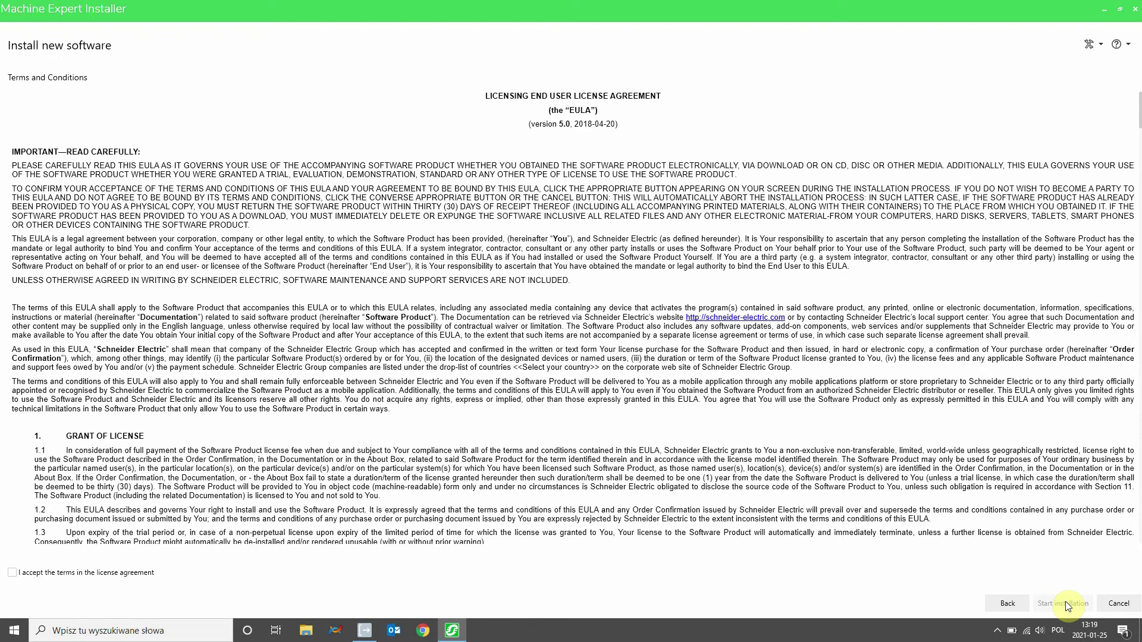
click(32, 574)
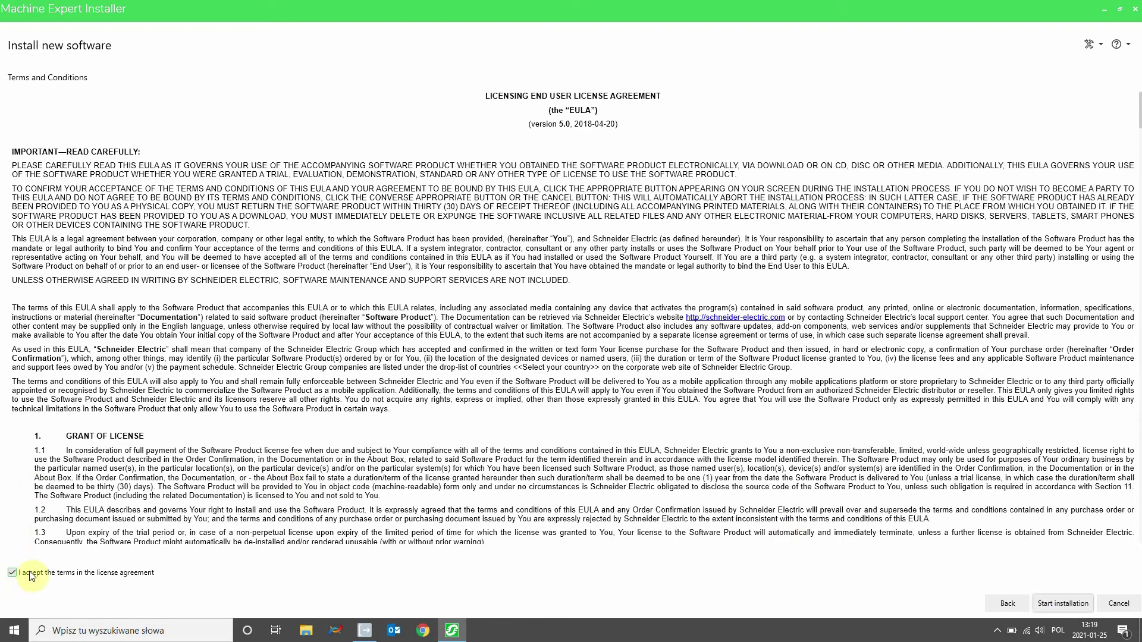
click(1064, 604)
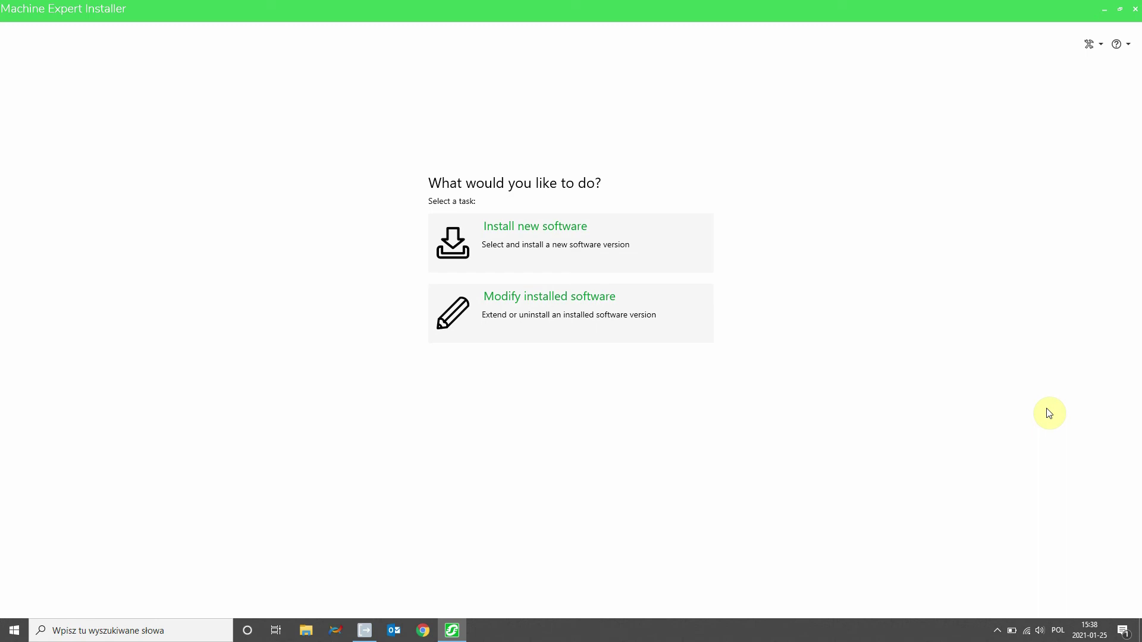
Open the full software download and choose EcoStruxure Machine Expert version 1.2.6.0 (20.10.21.01) for the offline medium.
click(1094, 45)
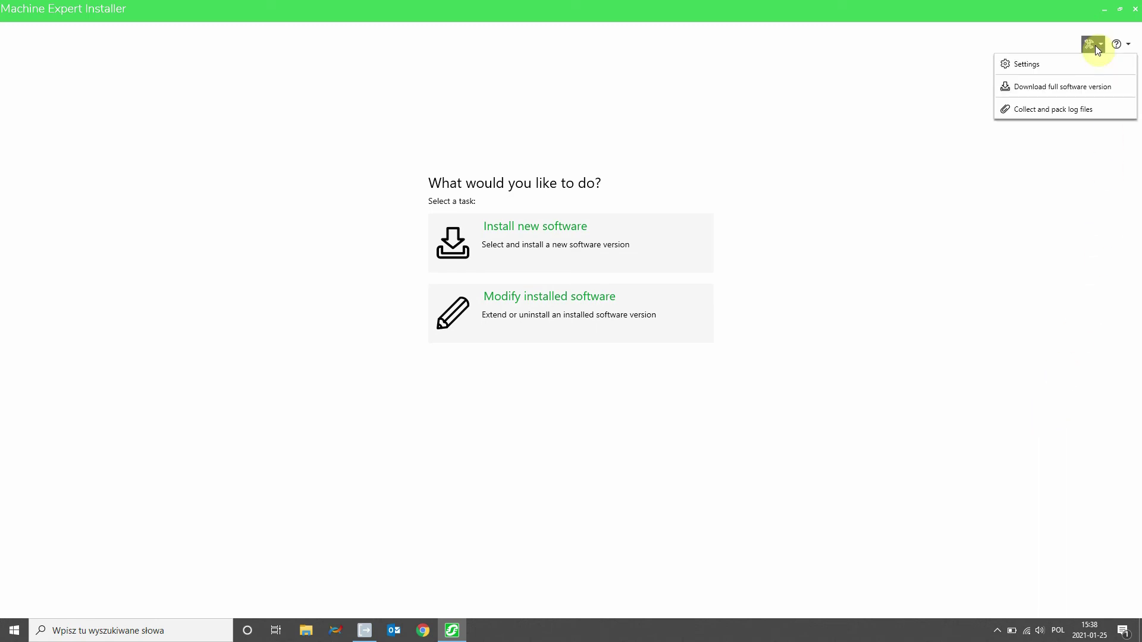
click(1092, 87)
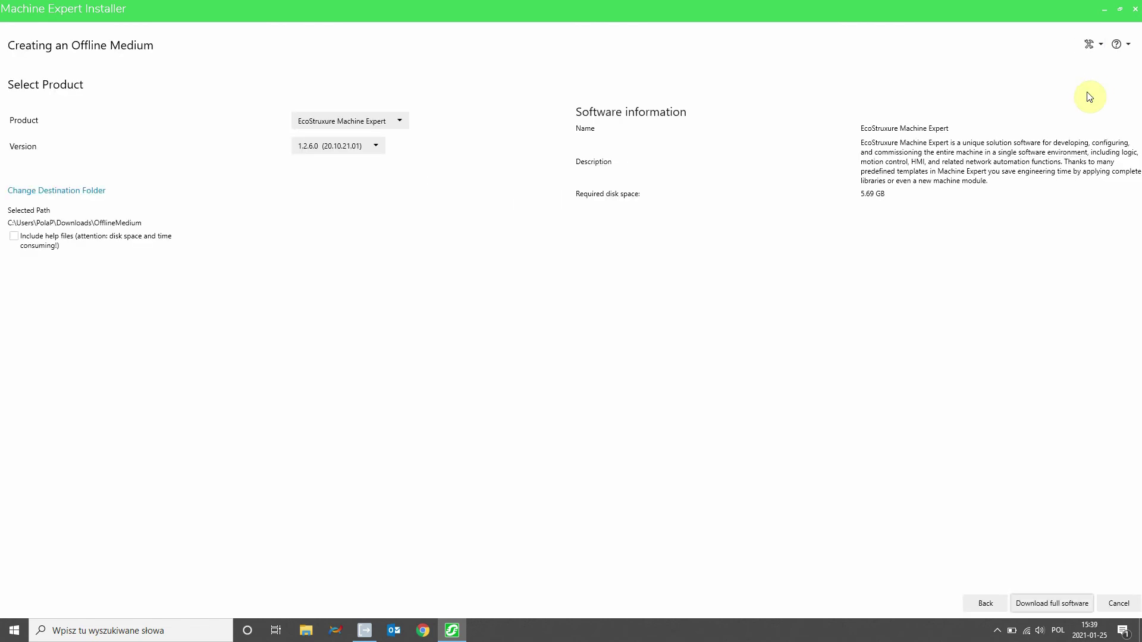
click(393, 125)
click(385, 140)
click(372, 145)
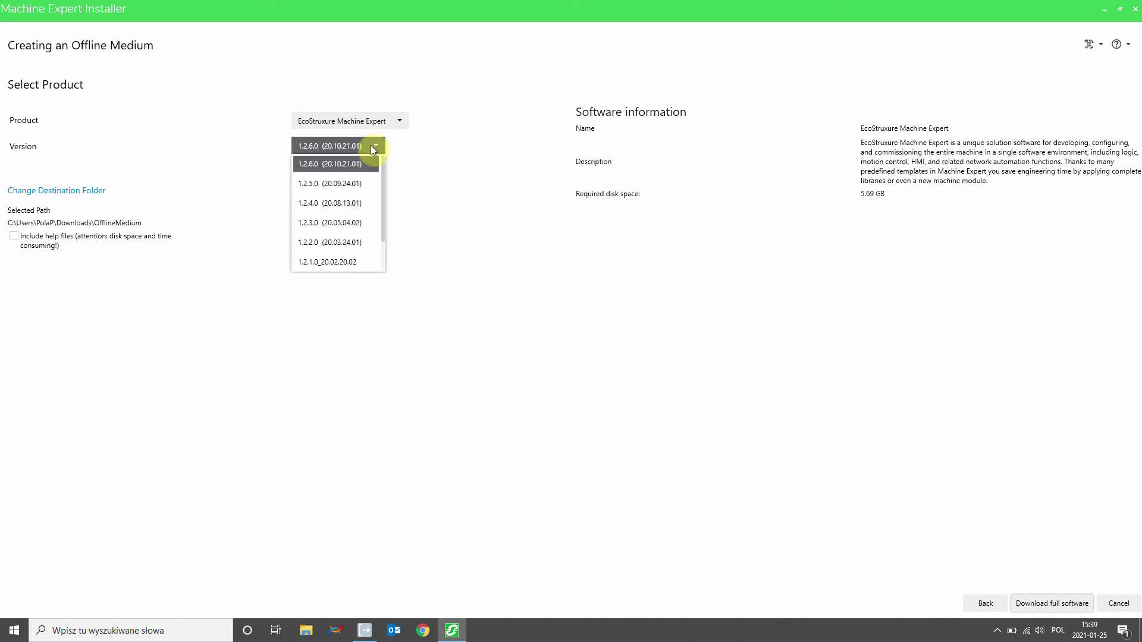
click(363, 159)
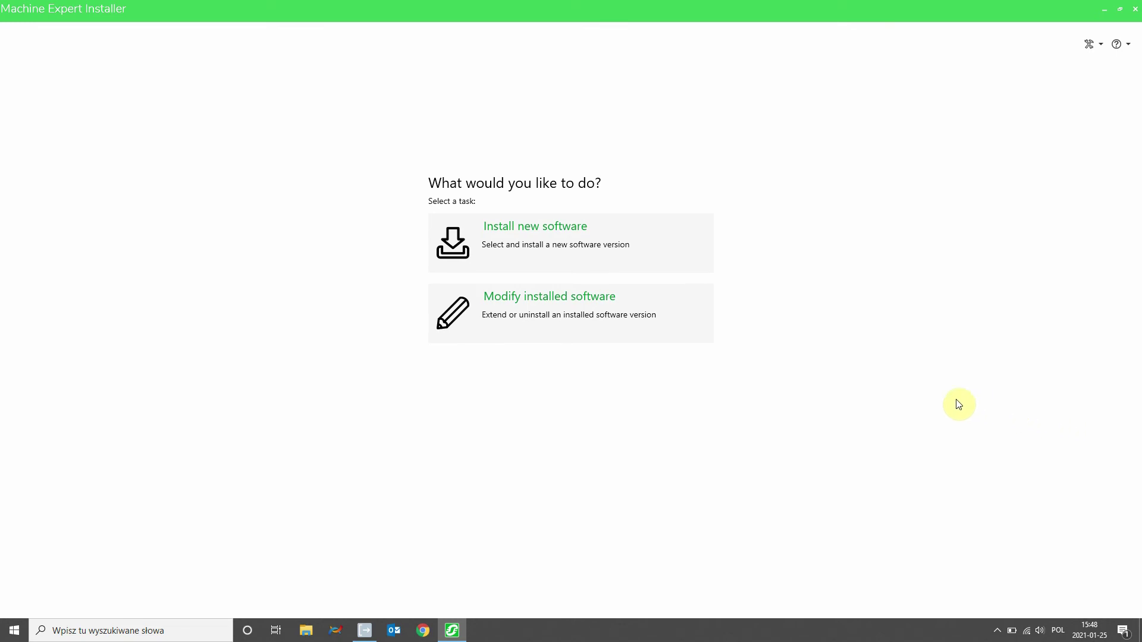
Open the task for modifying an installed software version.
click(587, 318)
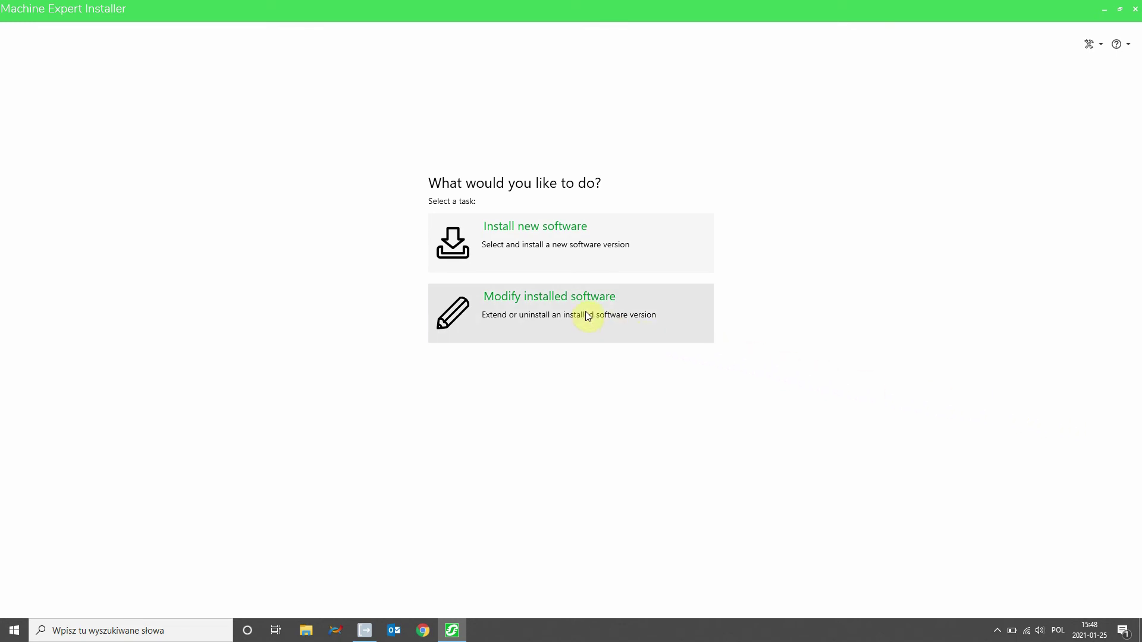